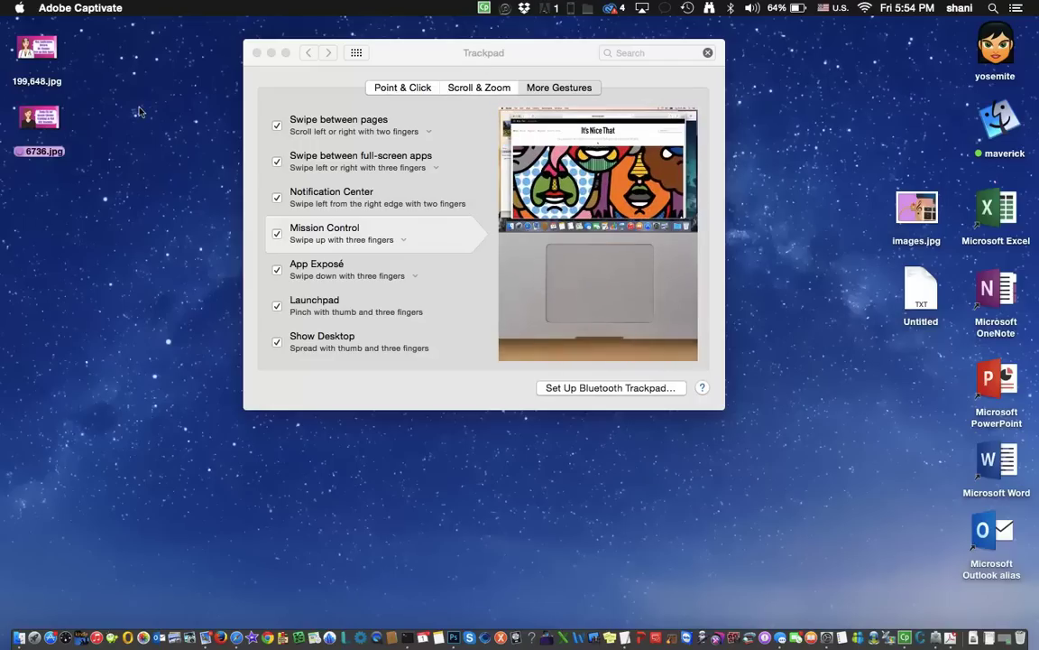
click(20, 8)
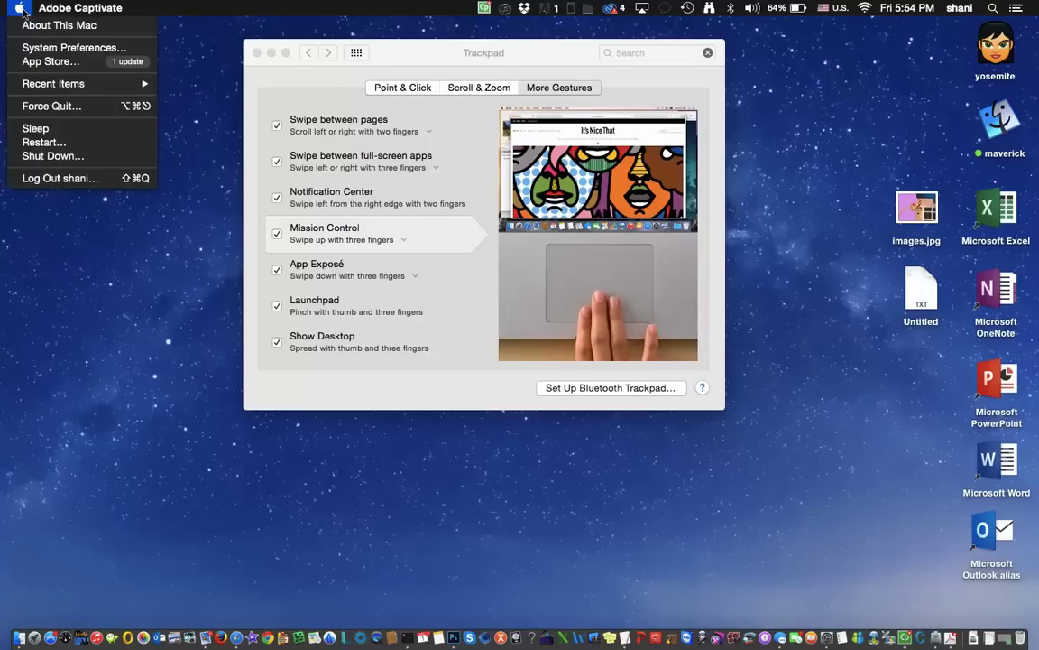
click(54, 49)
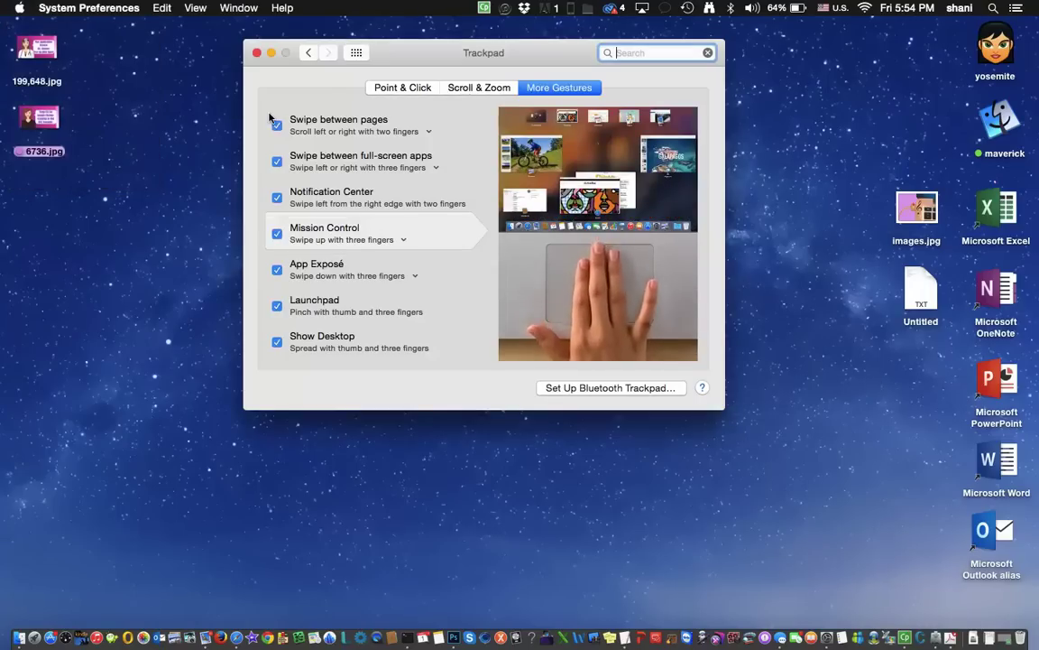
click(357, 55)
click(512, 180)
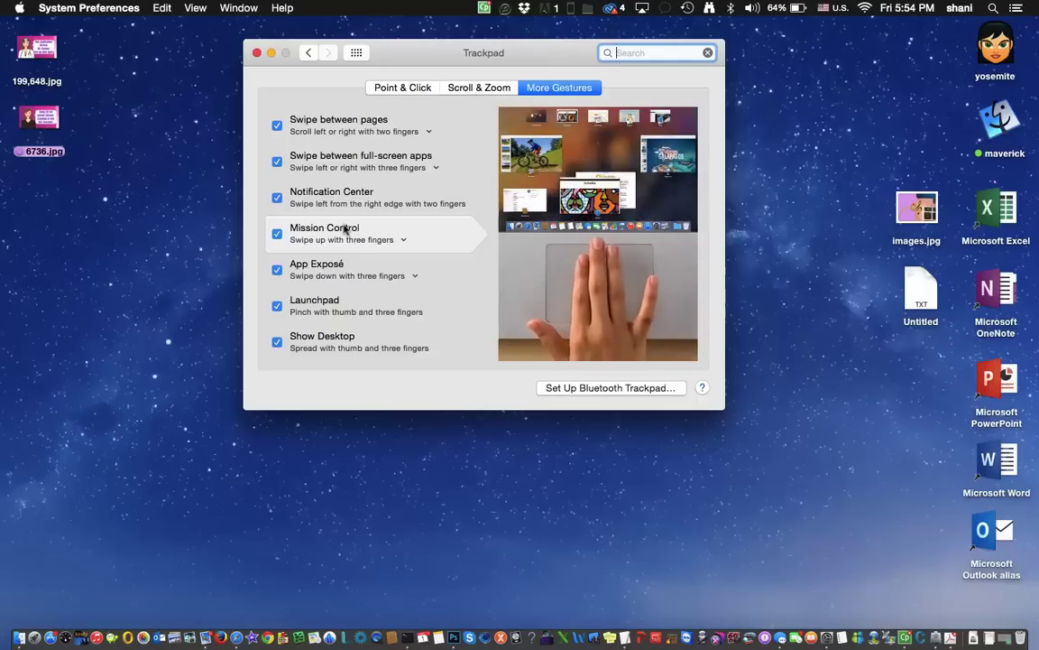
click(345, 239)
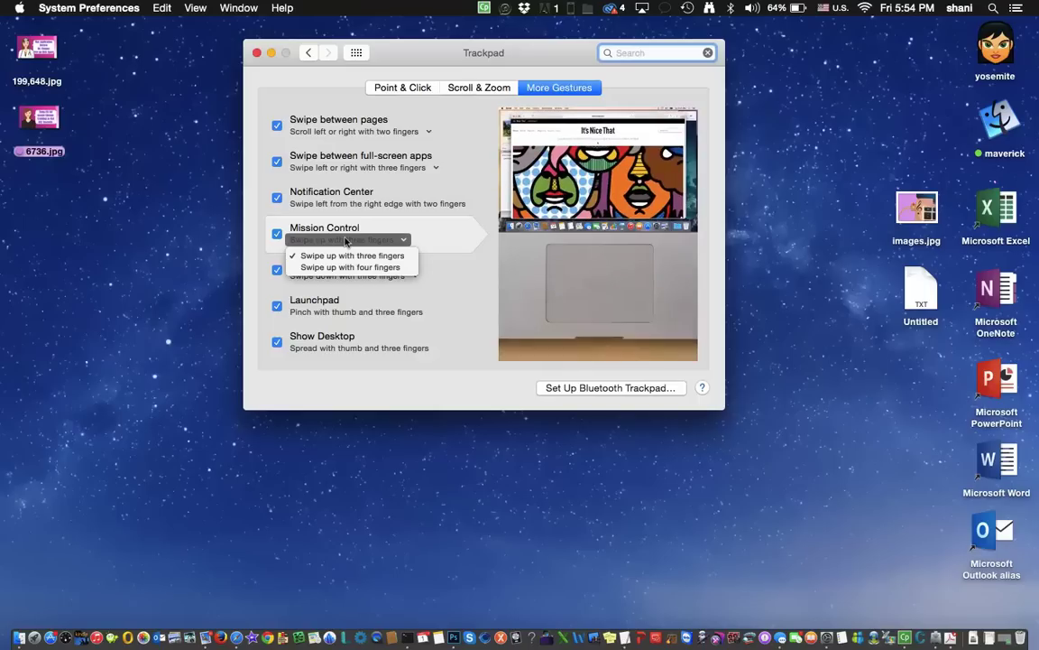
click(420, 225)
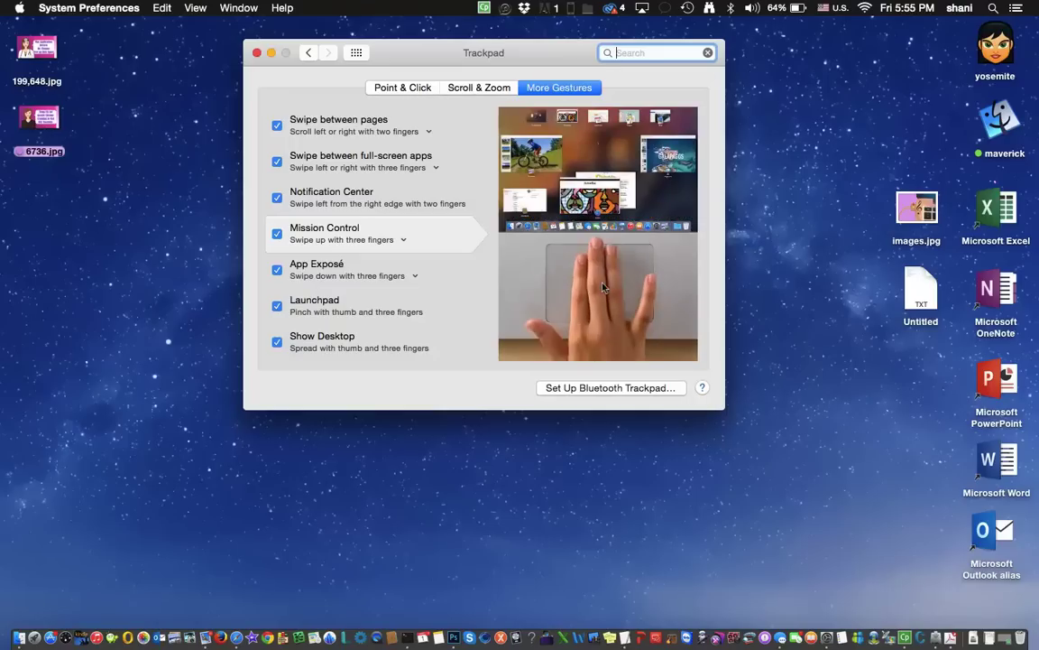
Open Mission Control with Ctrl+Up and look over the Dashboard and six desktop thumbnails in the Spaces bar
key(ctrl+Up)
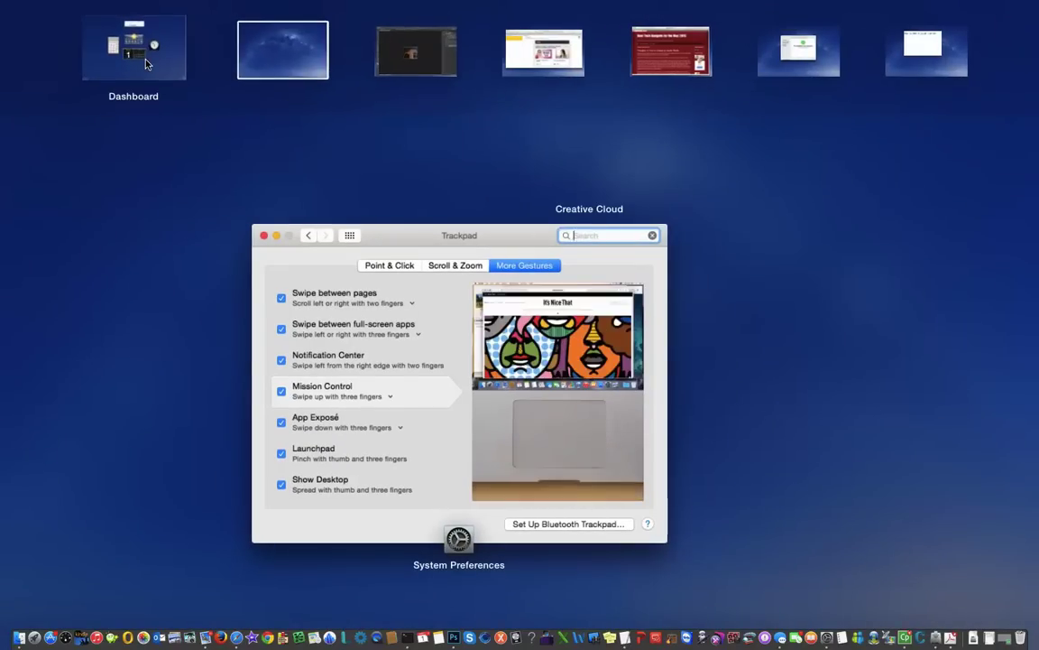
mouse_move(248, 56)
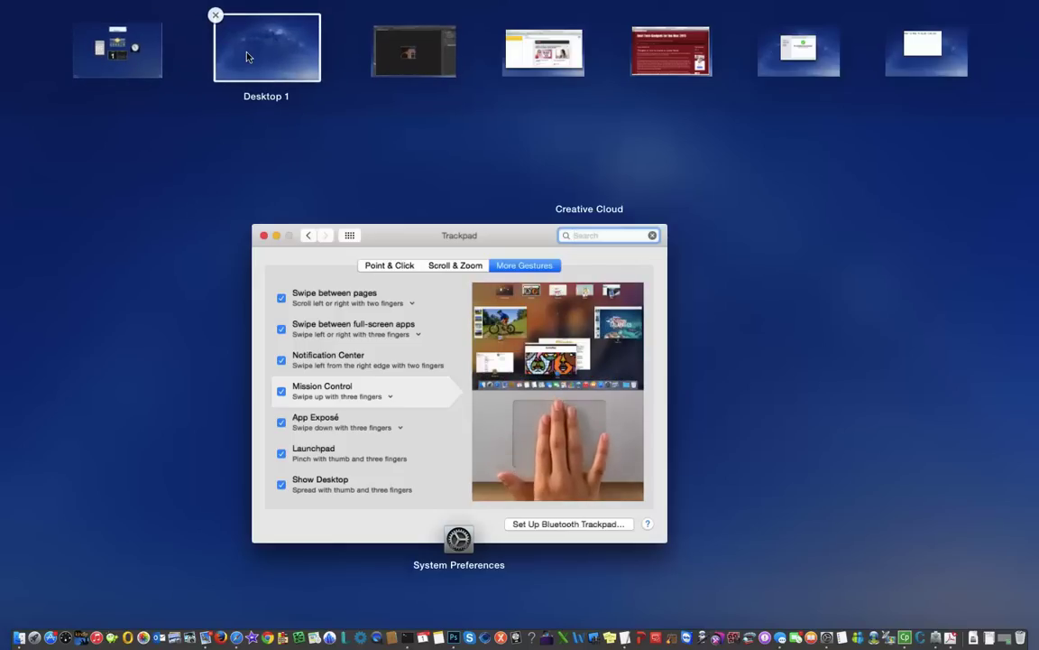
mouse_move(395, 65)
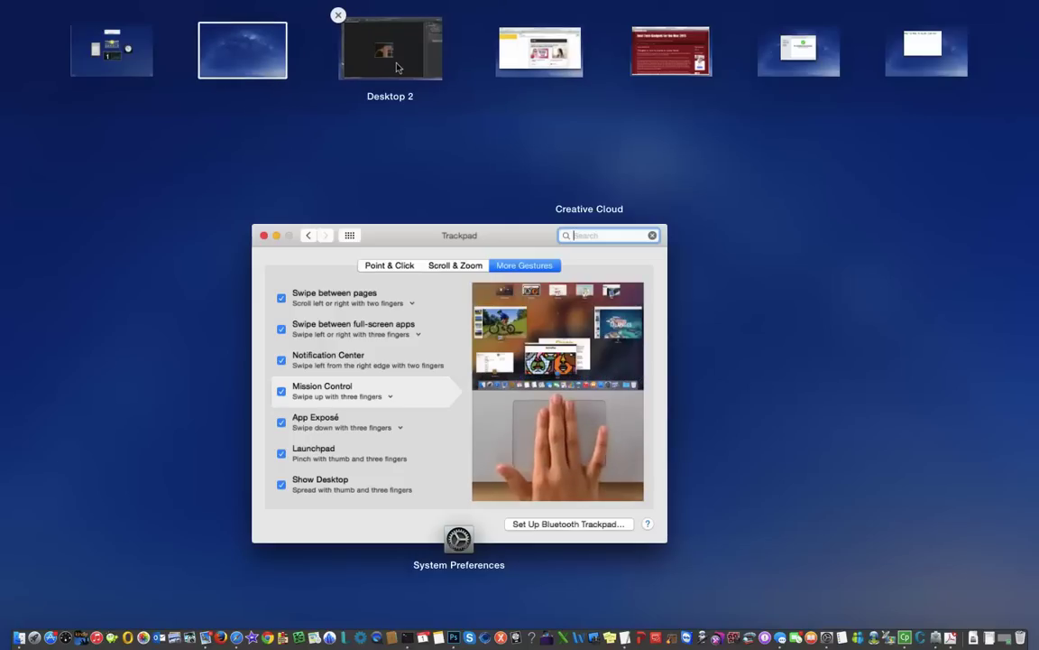
mouse_move(517, 60)
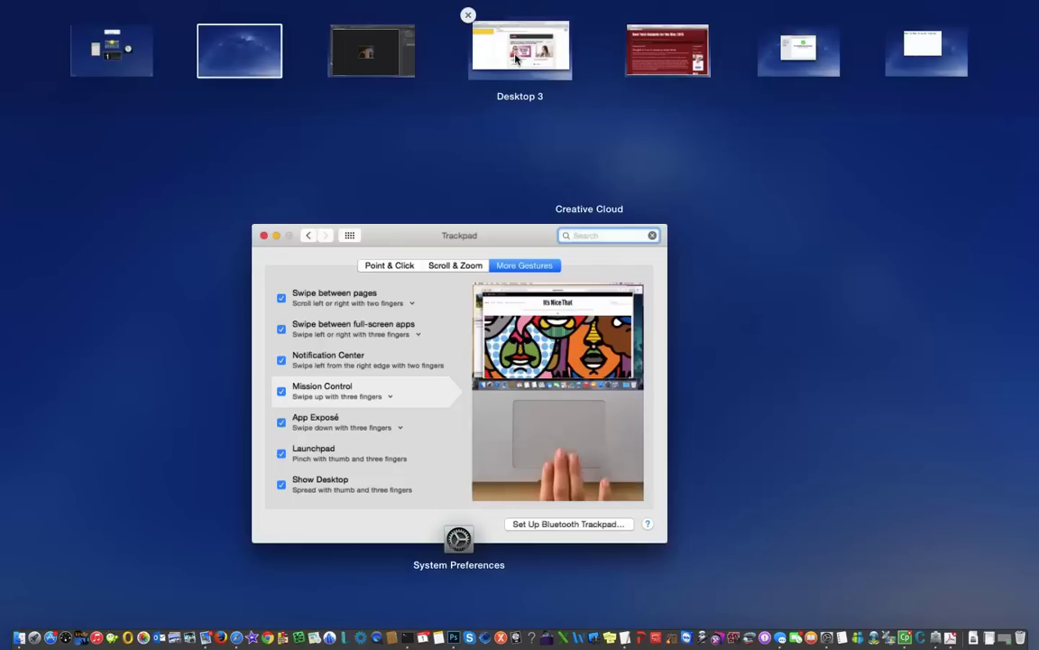
mouse_move(649, 65)
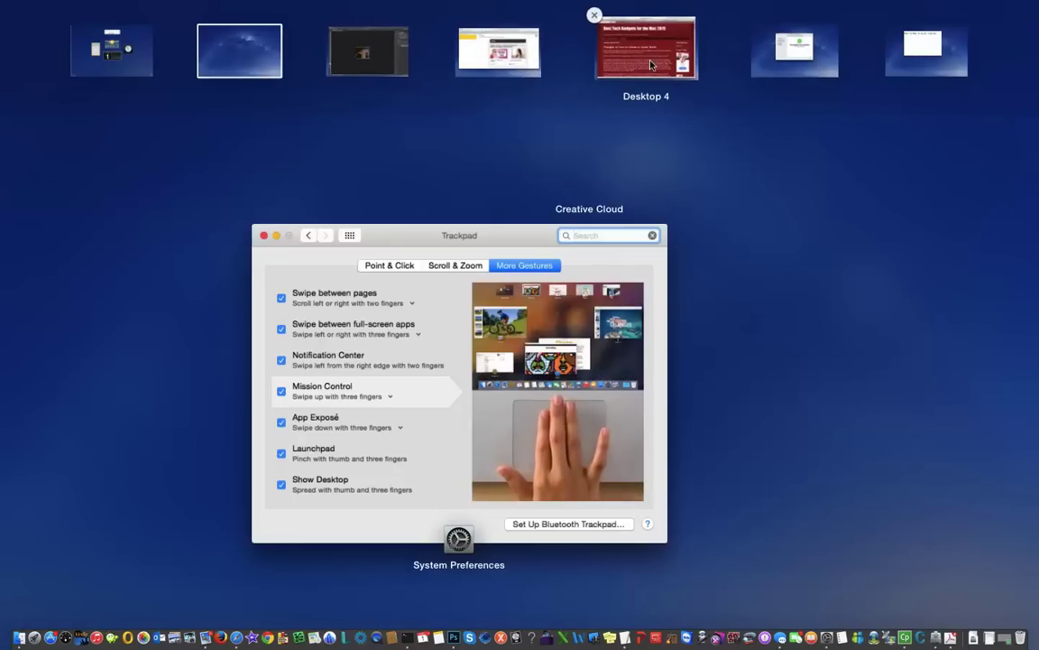
mouse_move(789, 90)
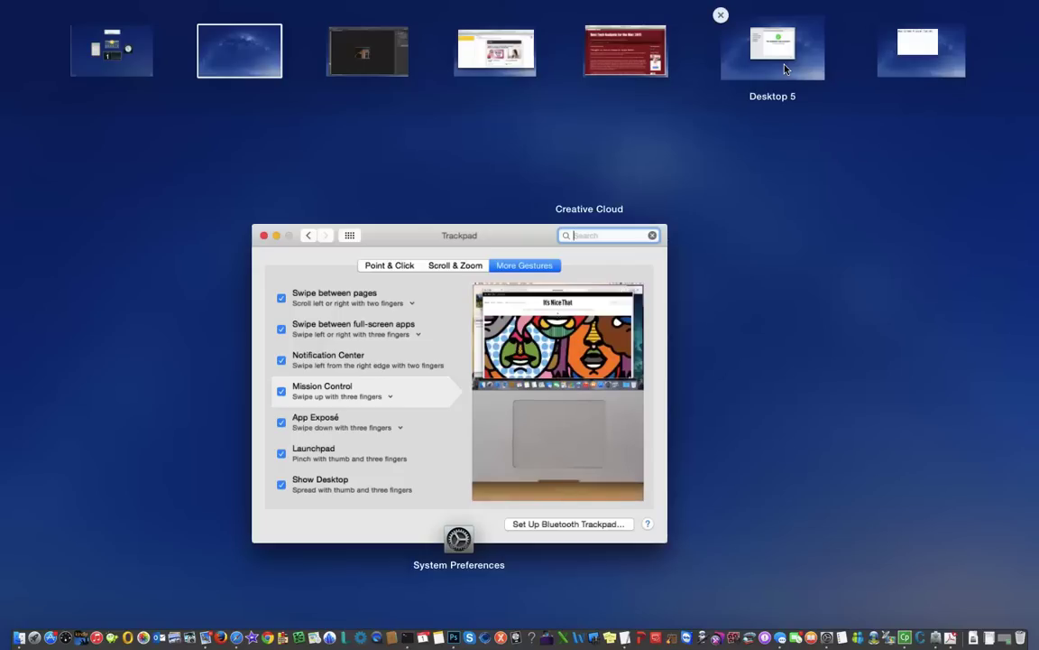
mouse_move(900, 66)
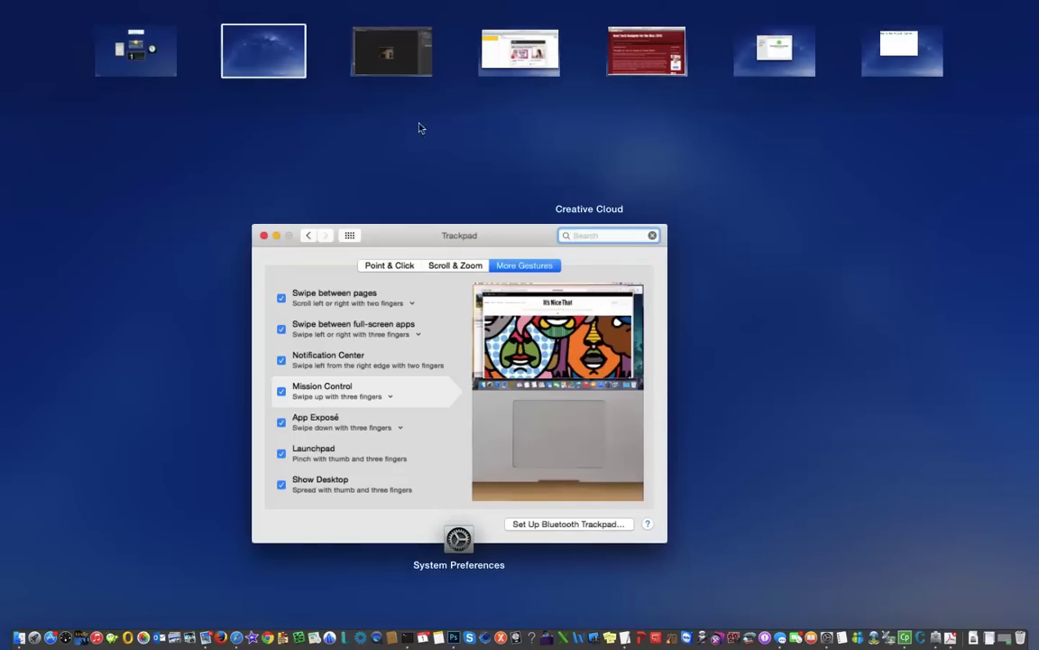
Switch to Desktop 2 (Photoshop), then the Dashboard, then back to Desktop 1
click(402, 53)
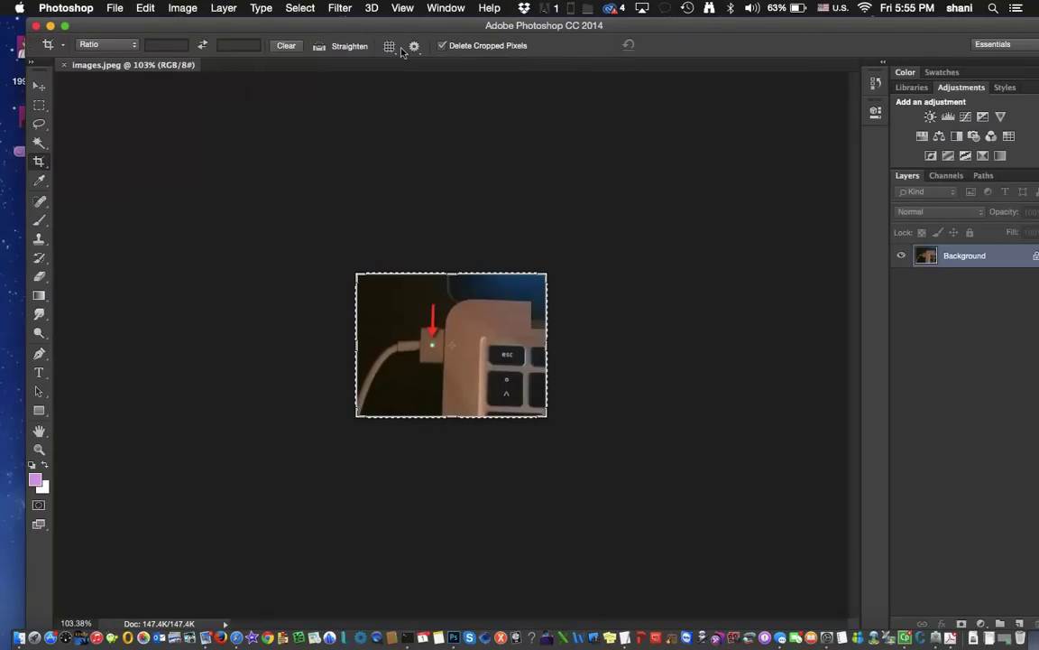
key(ctrl+Up)
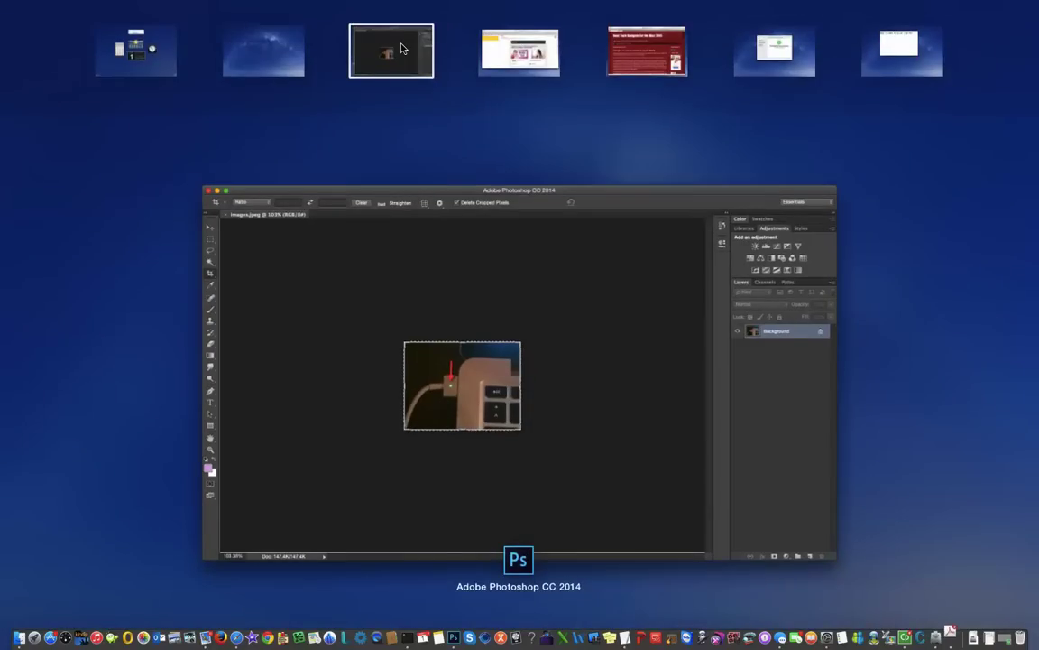
click(156, 53)
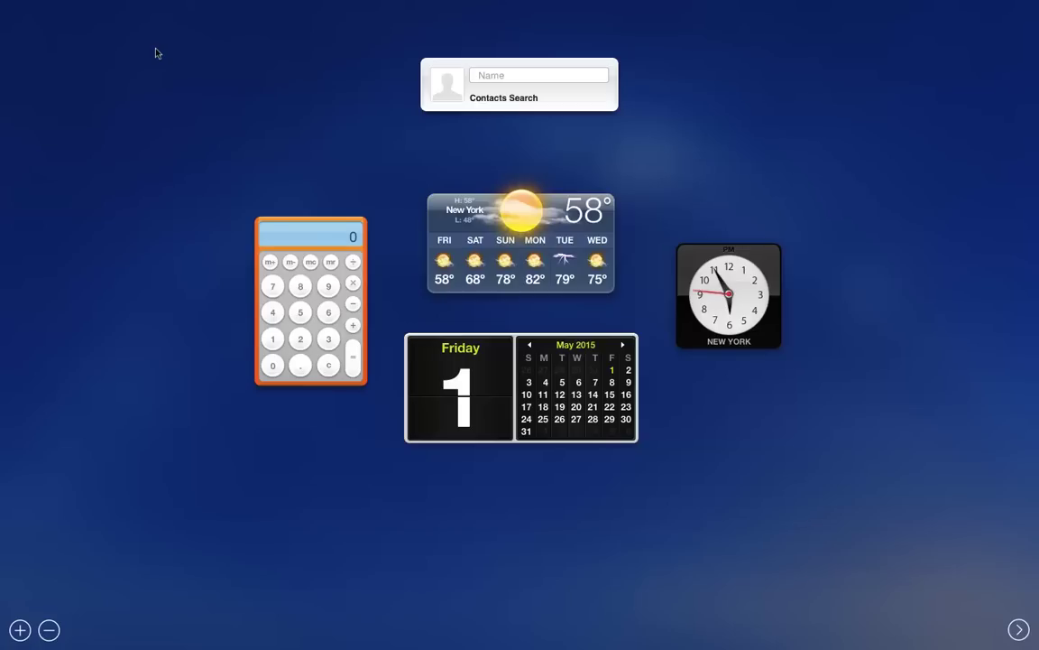
key(ctrl+Up)
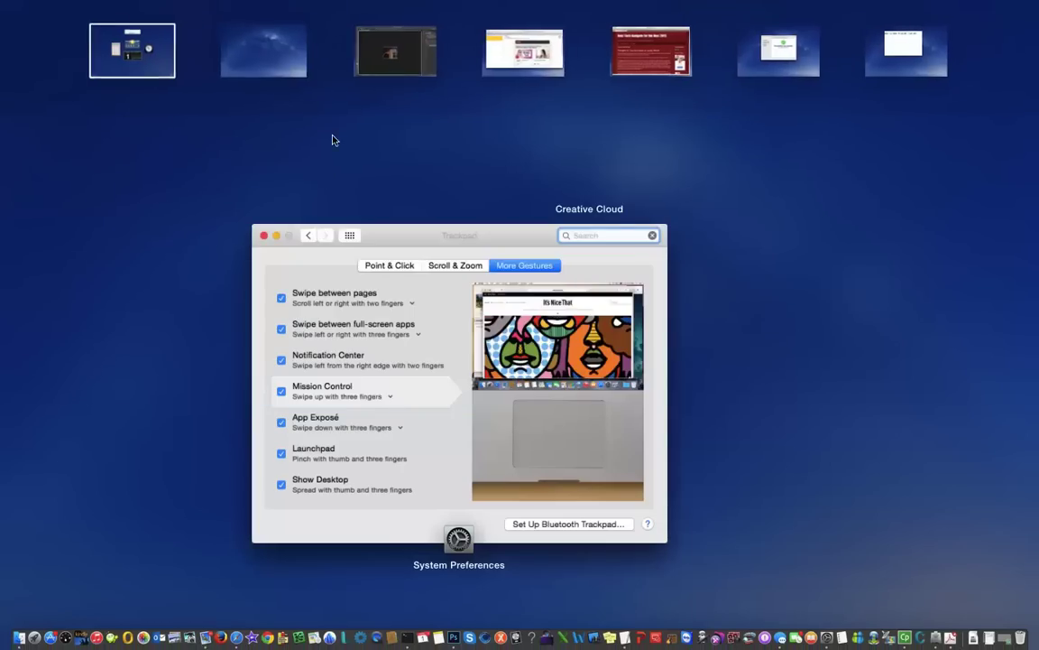
key(ctrl+Up)
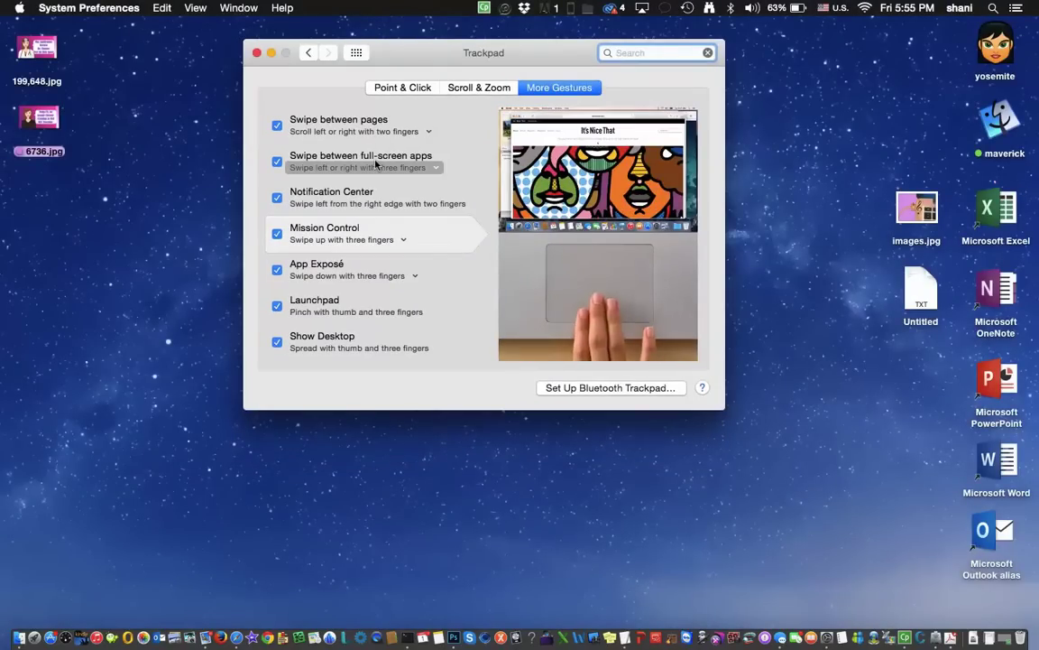
Use Ctrl+arrow keys to step left to the Dashboard and right to the full-screen Photoshop space
key(ctrl+Left)
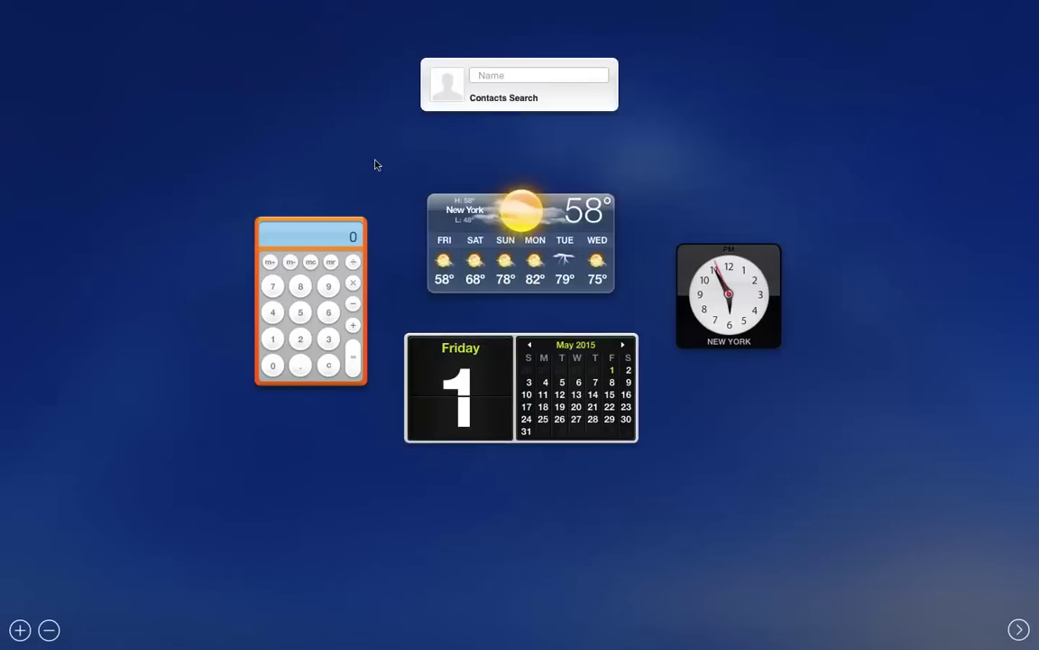
key(ctrl+Left)
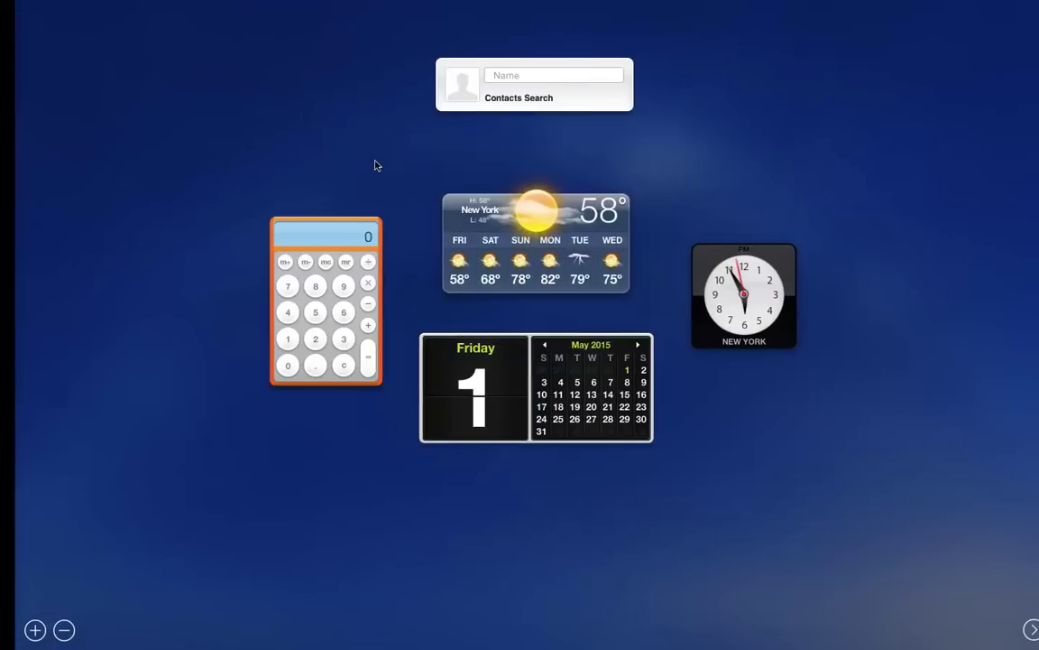
key(ctrl+Right)
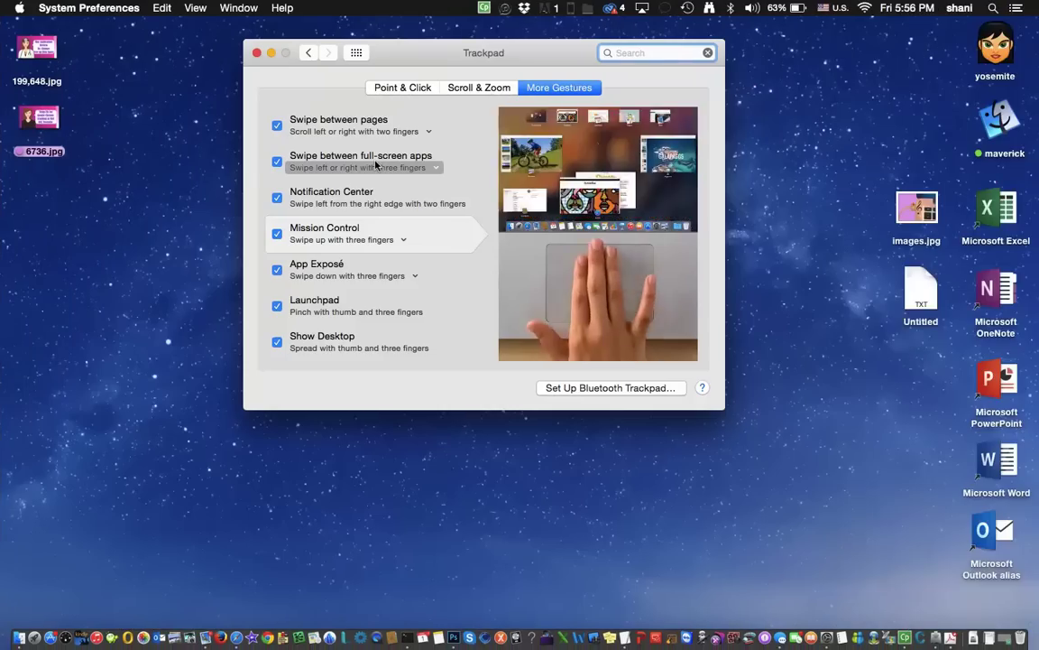
key(ctrl+Right)
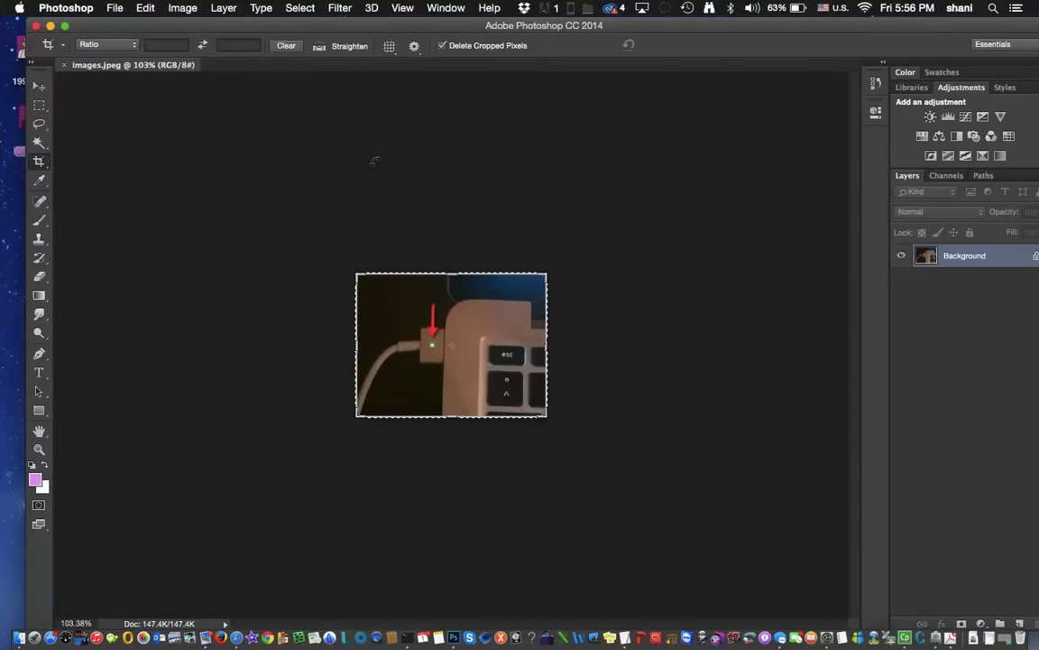
key(ctrl+Left)
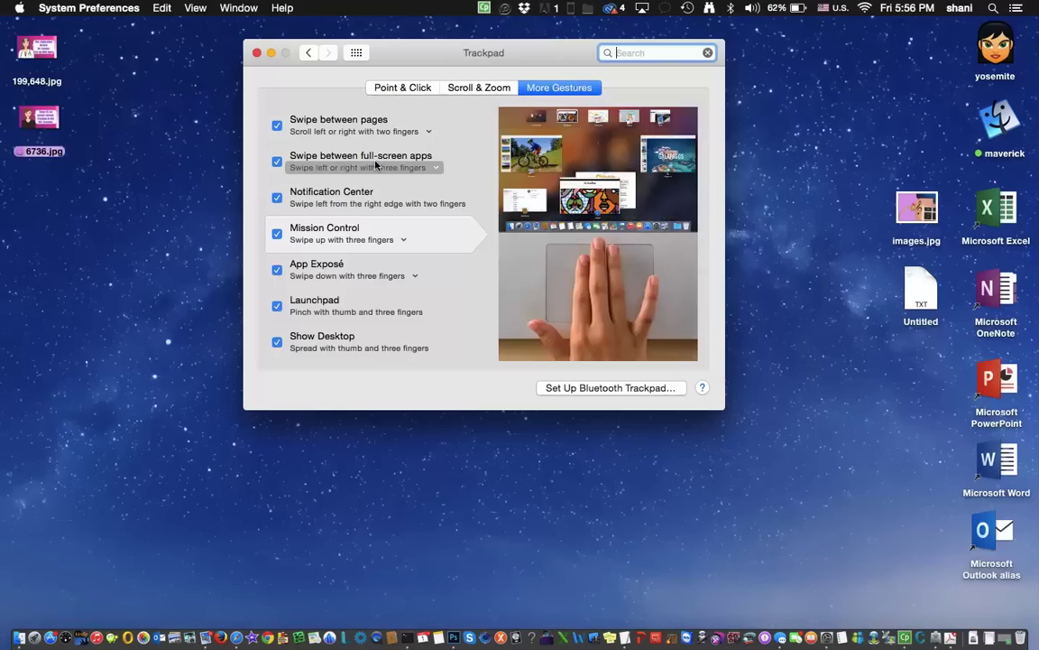
Cycle through the Dashboard, Photoshop, Mail and Safari spaces, ending on the Trackpad preferences desktop
key(ctrl+Left)
key(ctrl+Right)
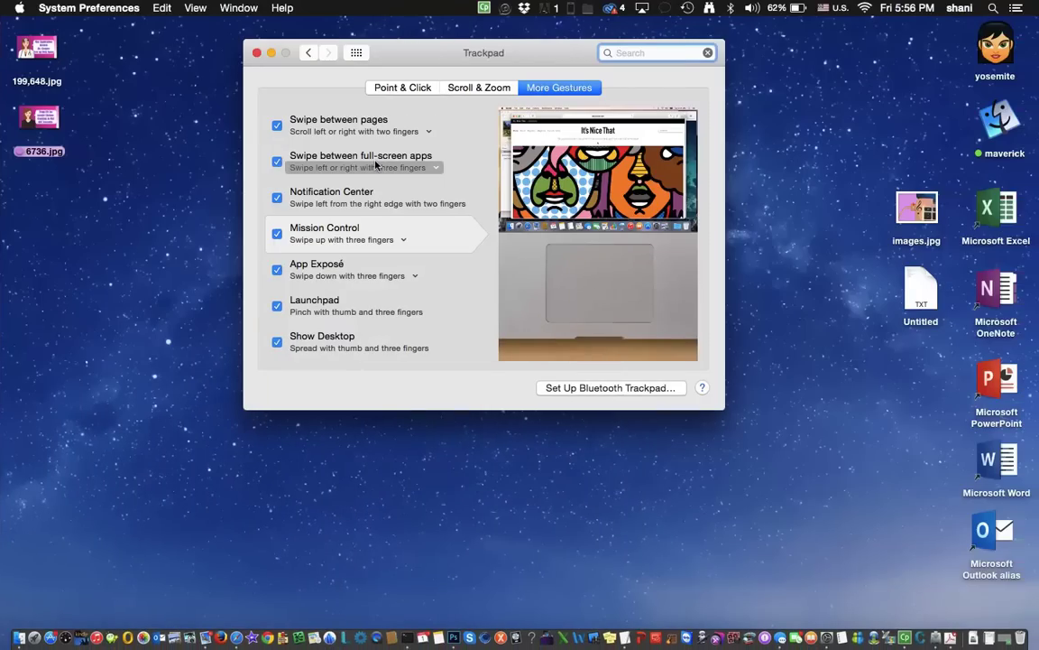
key(ctrl+Right)
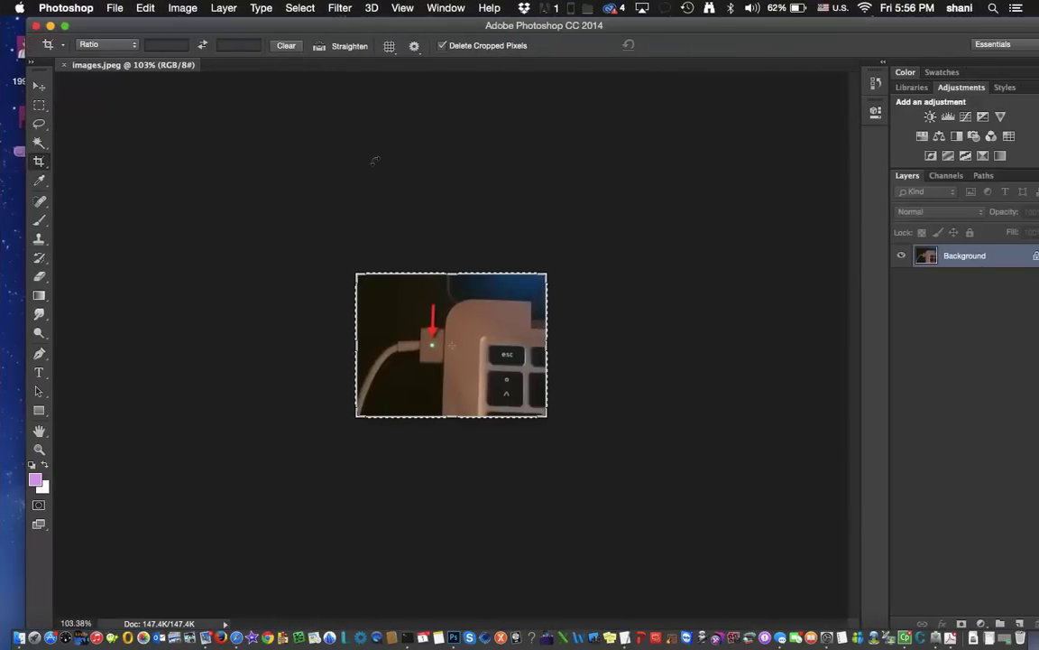
key(ctrl+Right)
key(ctrl+Right)
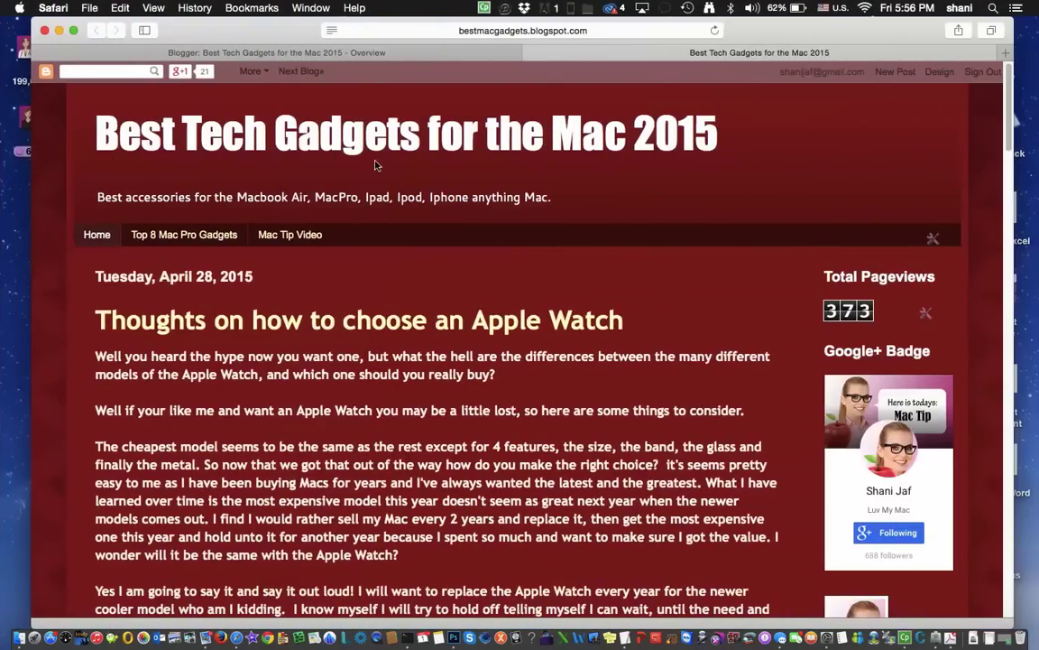
key(ctrl+Left)
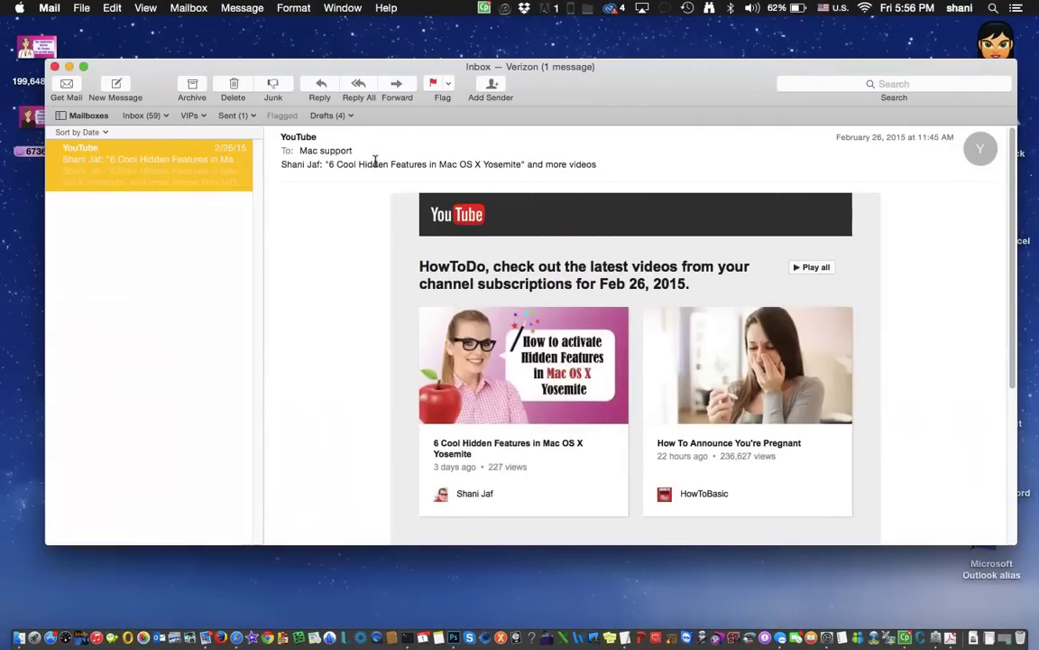
key(ctrl+Right)
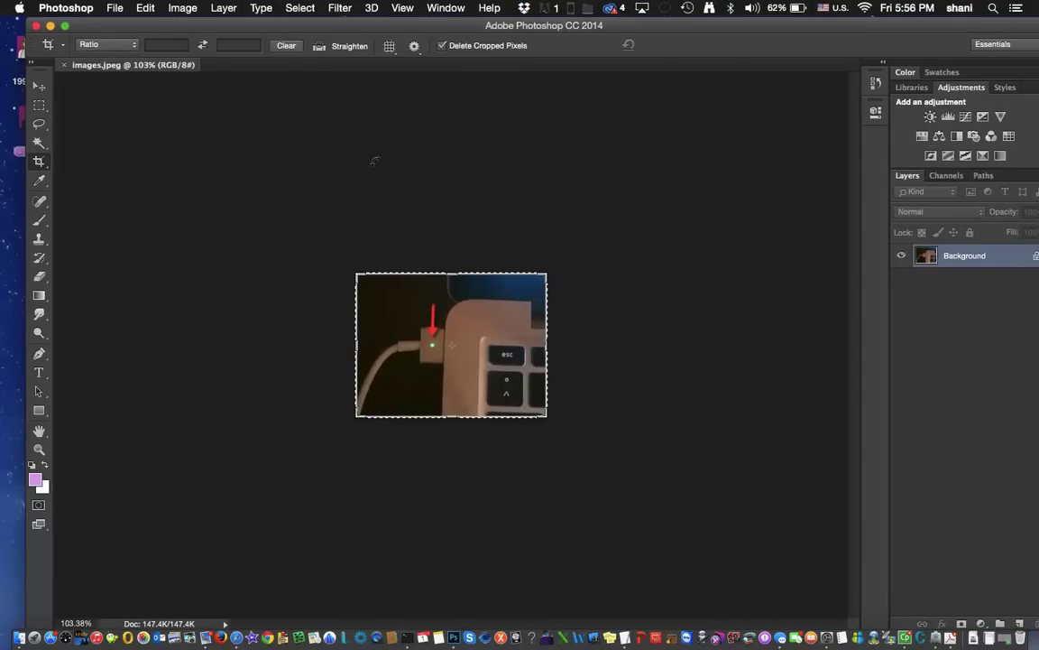
key(ctrl+Left)
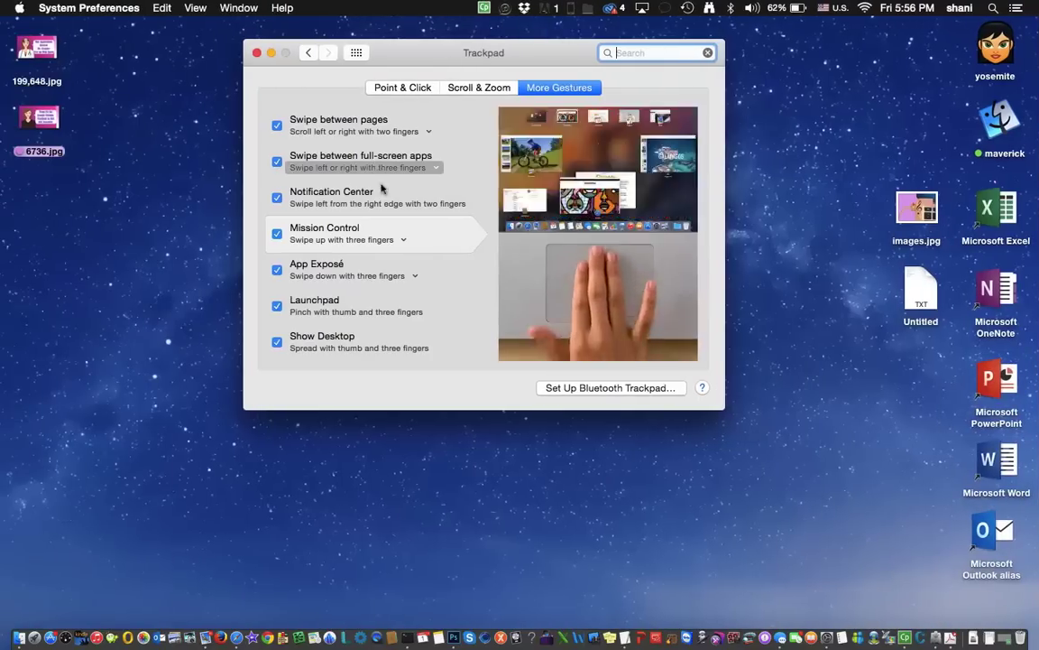
Close Desktop 4 in Mission Control so its Safari blog window merges into Desktop 1
click(570, 492)
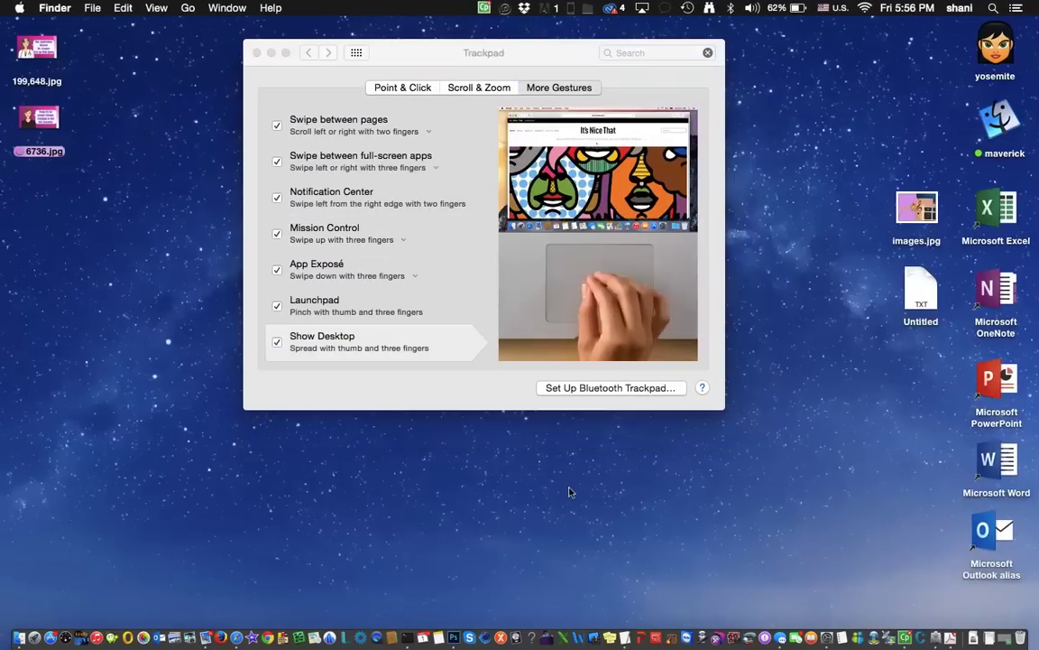
key(ctrl+Up)
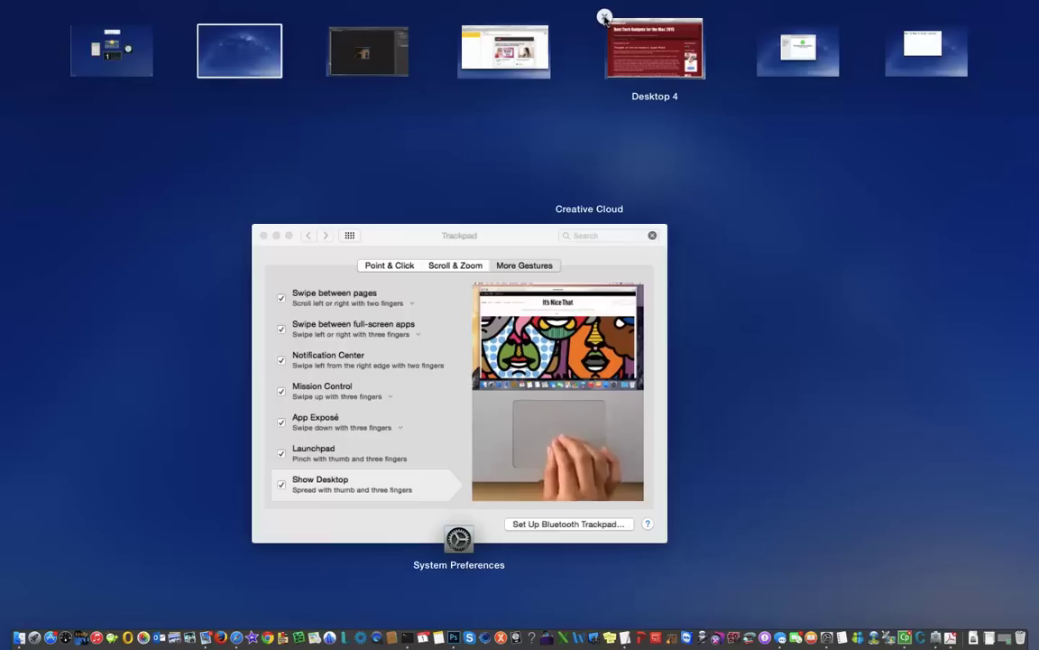
click(604, 17)
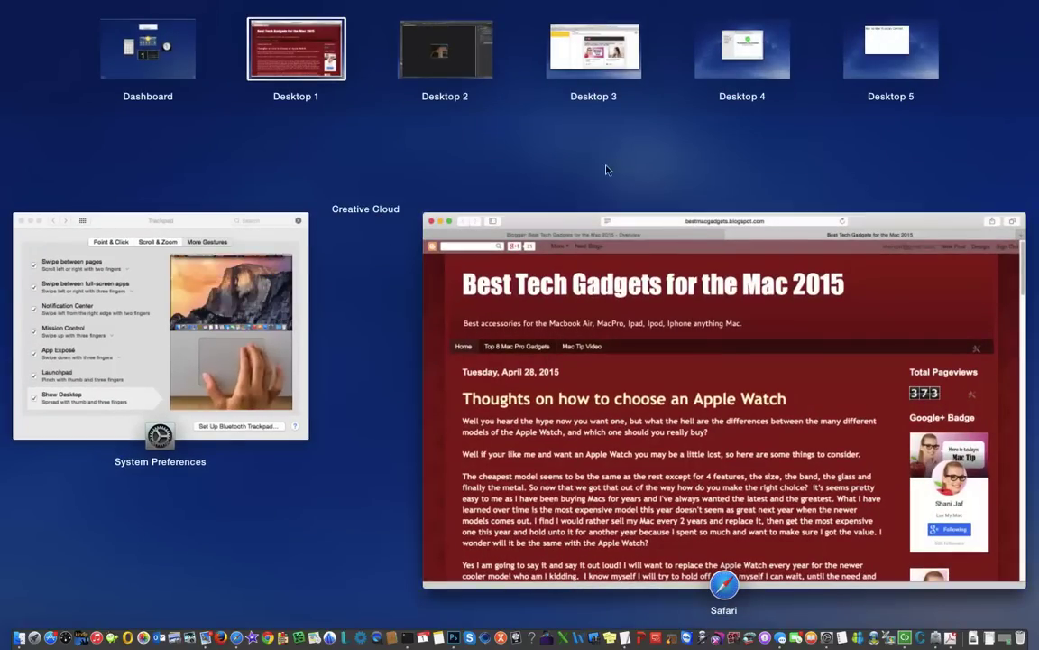
Visit Desktop 3 with the Mail window, then switch back to Desktop 1
click(563, 50)
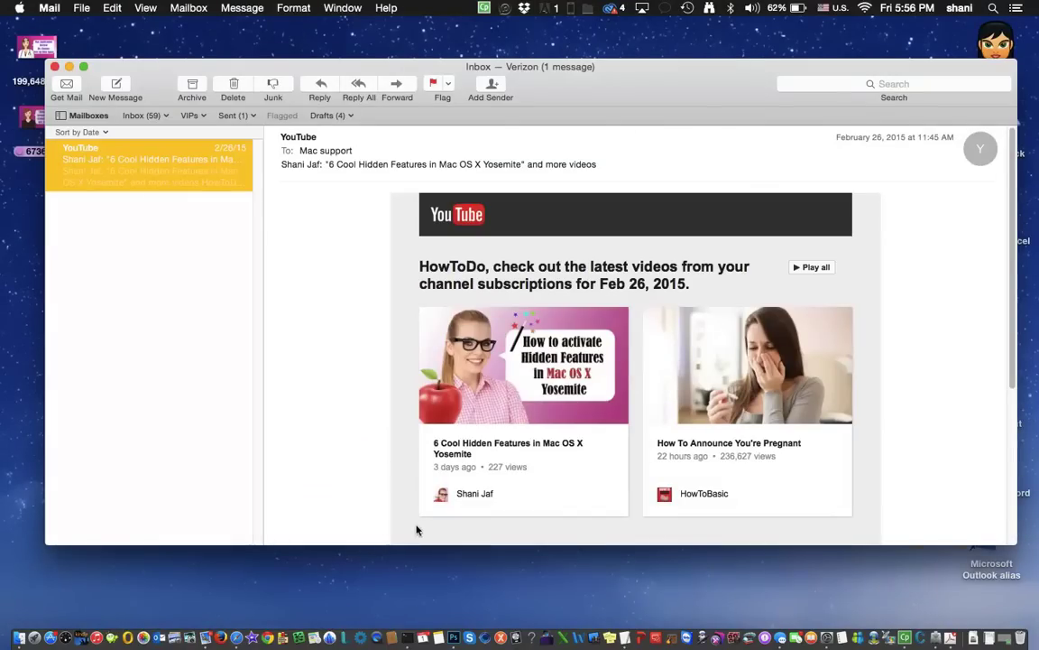
click(426, 585)
key(ctrl+Up)
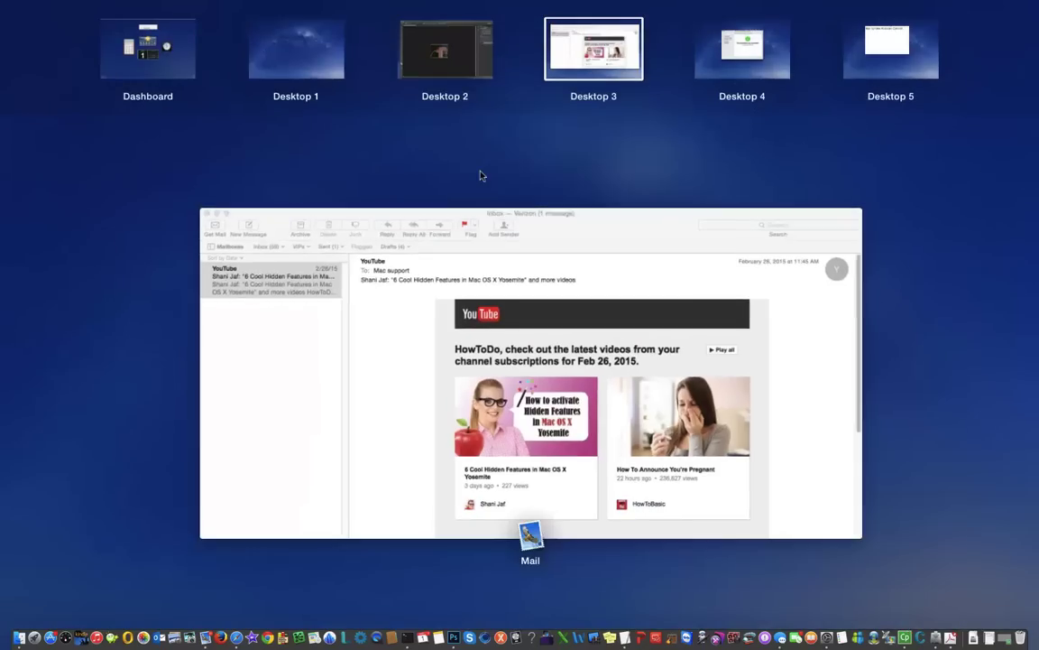
click(292, 52)
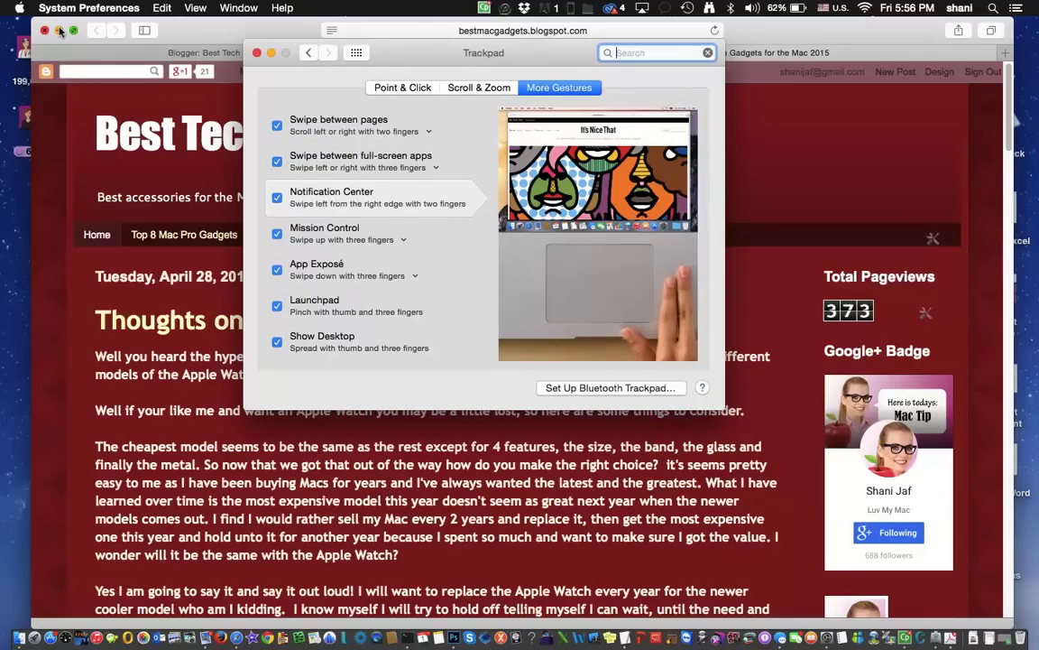
Drag the Safari blog window to the + area for a new desktop, close Desktop 6, and repeat the drag
key(ctrl+Up)
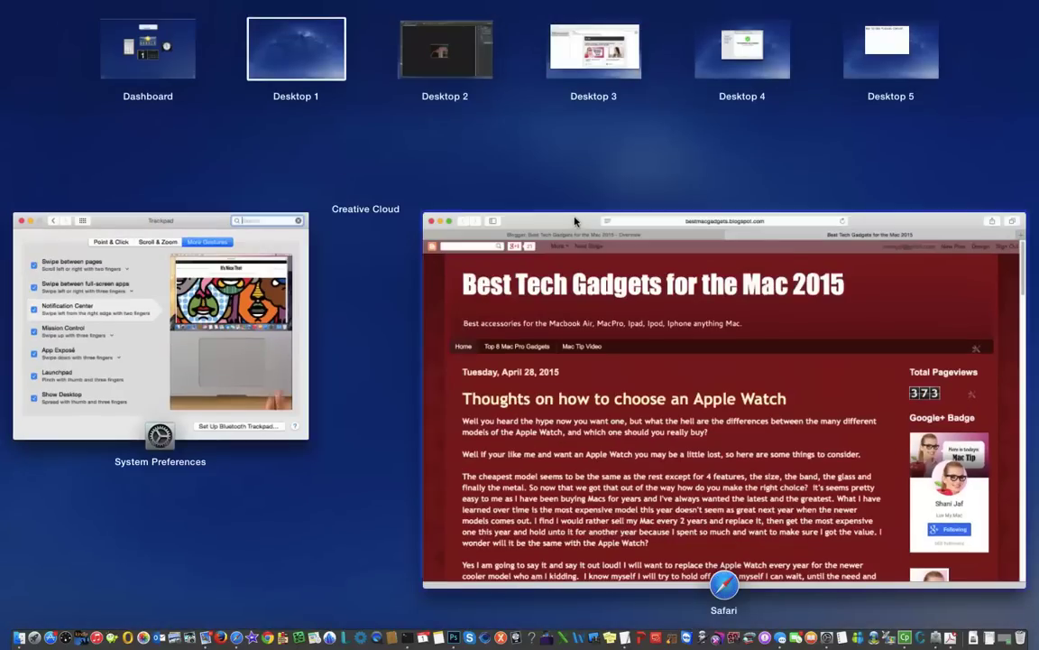
drag(570, 222, 1009, 39)
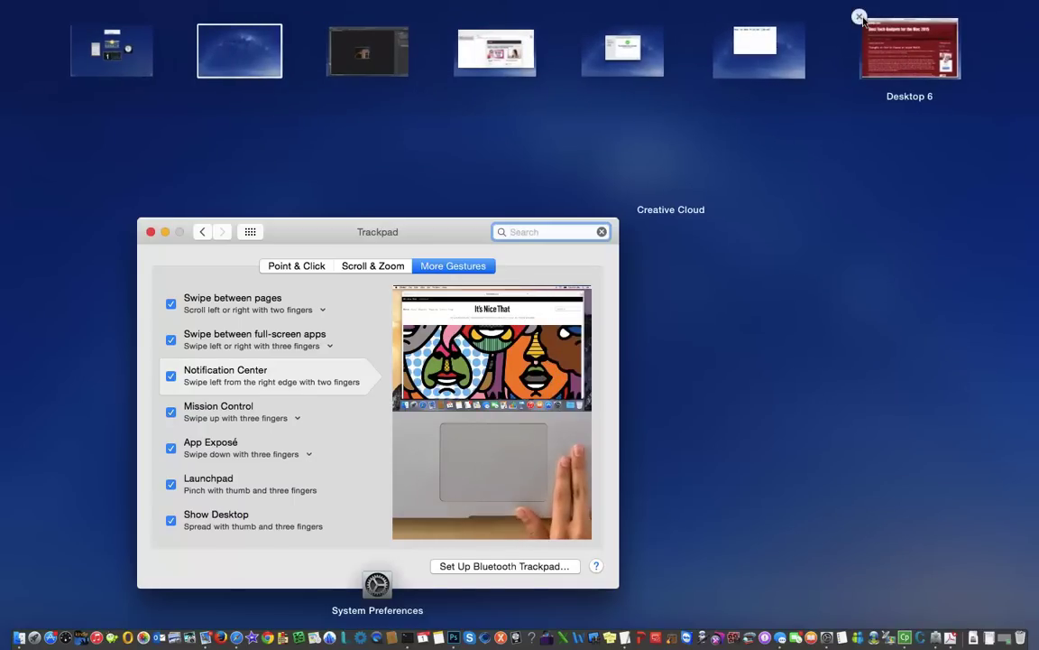
click(862, 17)
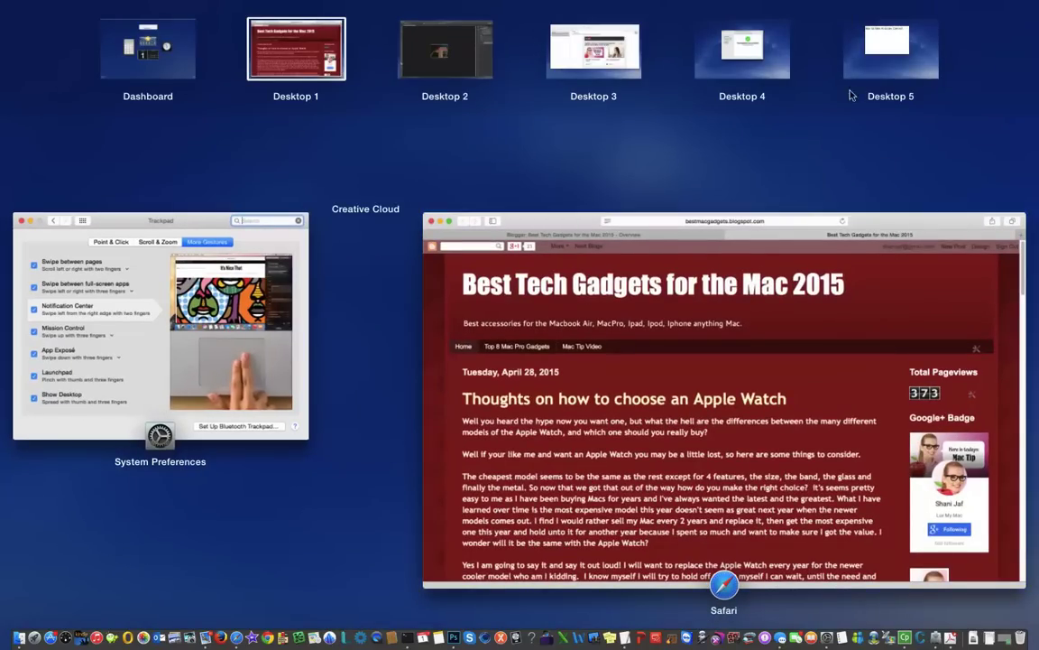
drag(837, 313, 1029, 45)
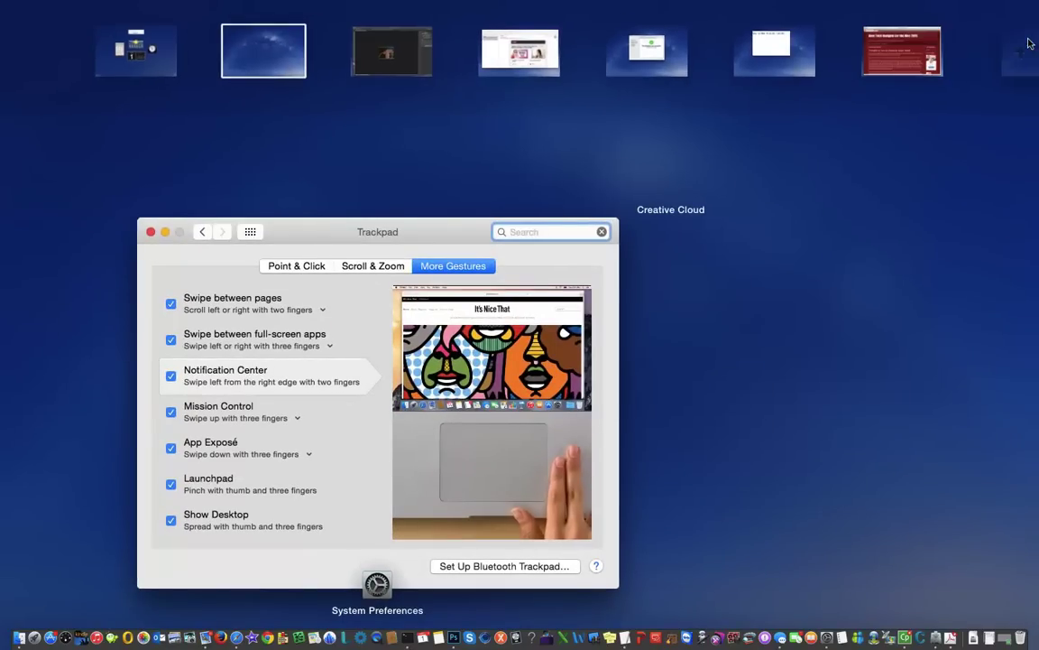
Exit Mission Control and move right with Ctrl+Right past Photoshop to the TextEdit desktop
click(781, 257)
key(ctrl+Right)
key(ctrl+Right)
key(ctrl+Right)
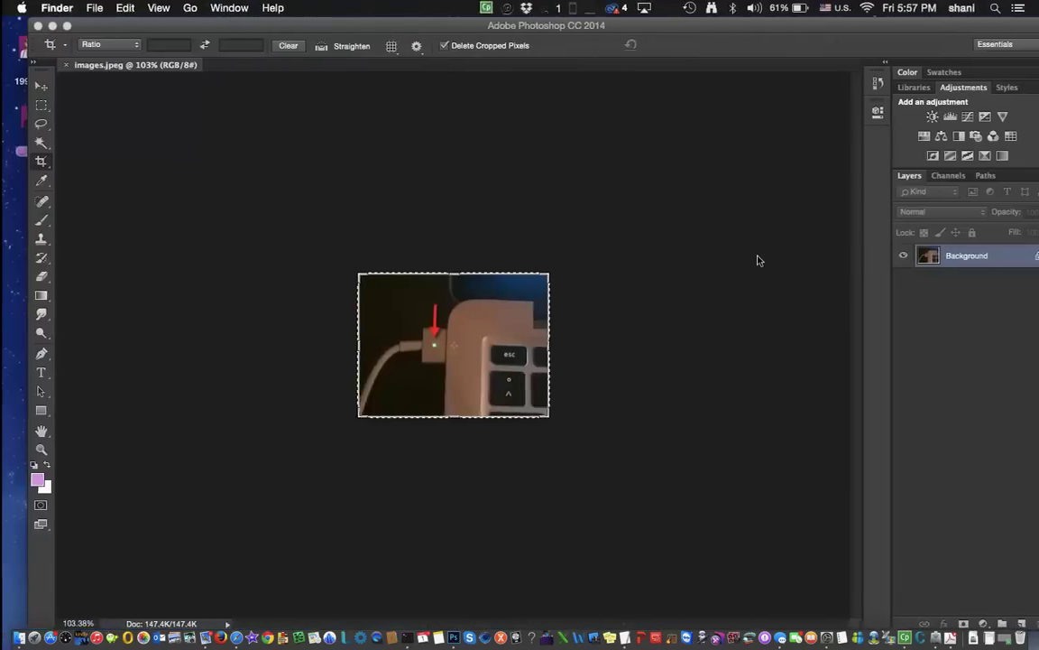
key(ctrl+Right)
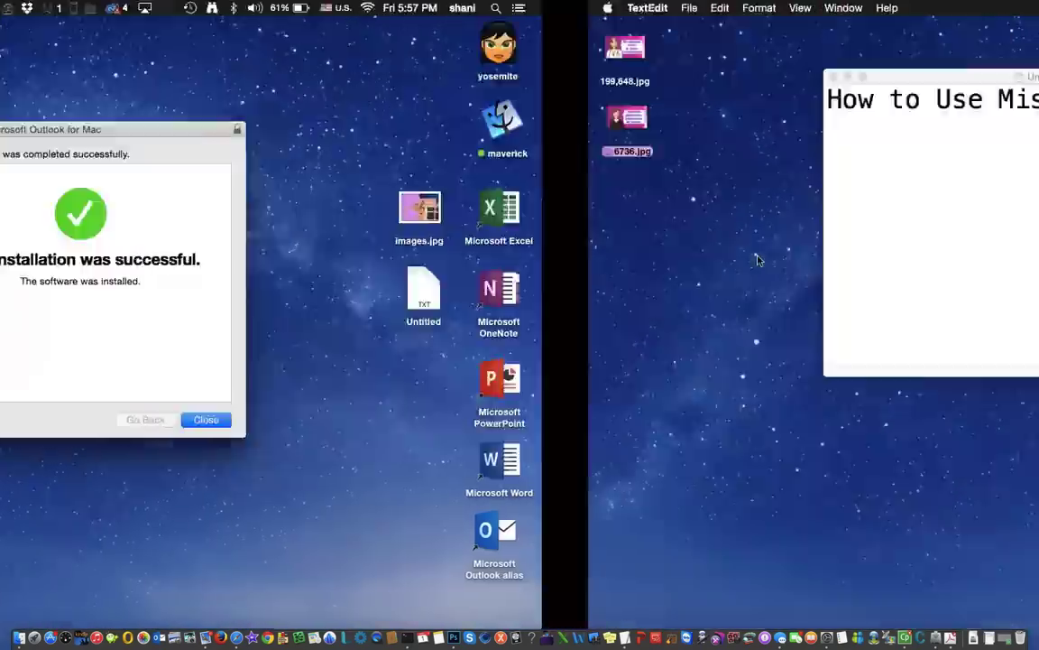